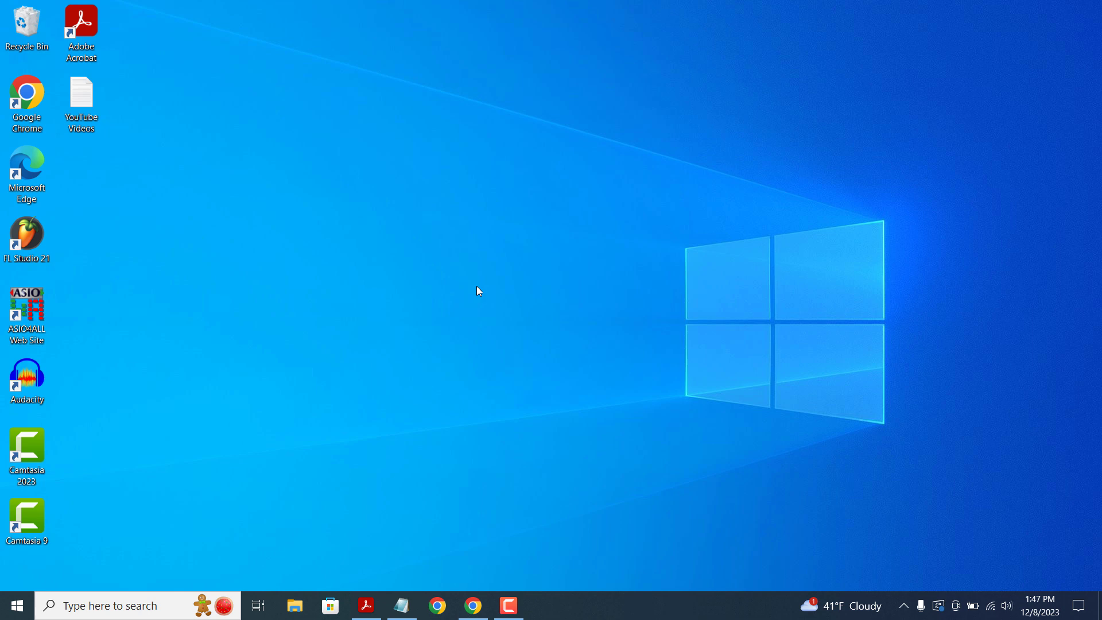
Step: Launch Run and enter prefetch to open C:\Windows\Prefetch with its 136 items
{"action": "left_click", "coordinate": [155, 607]}
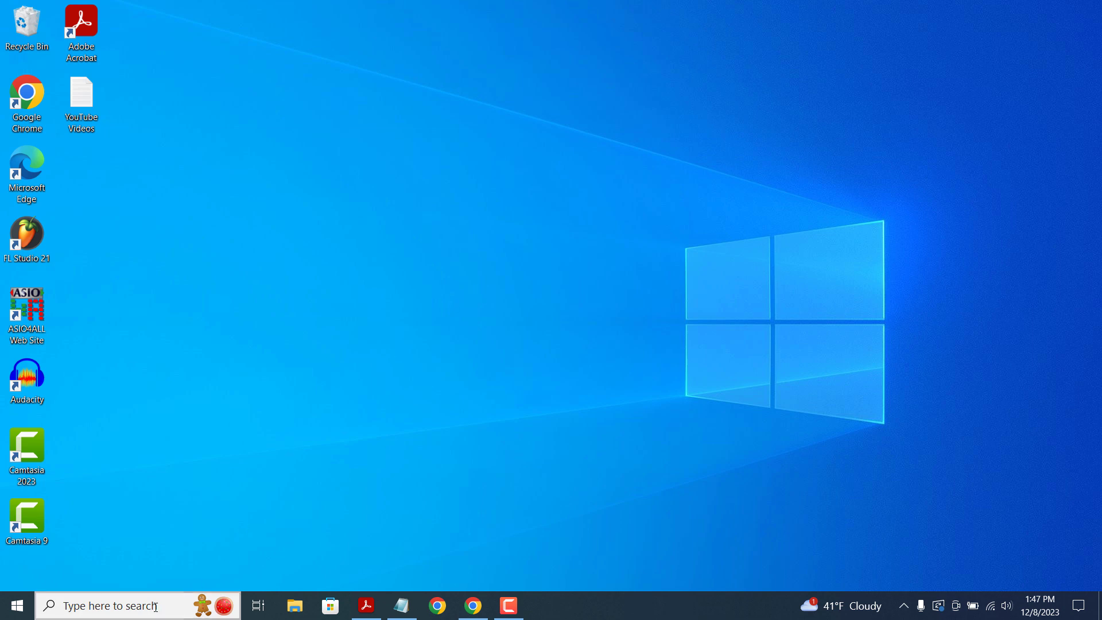
{"action": "type", "text": "Run"}
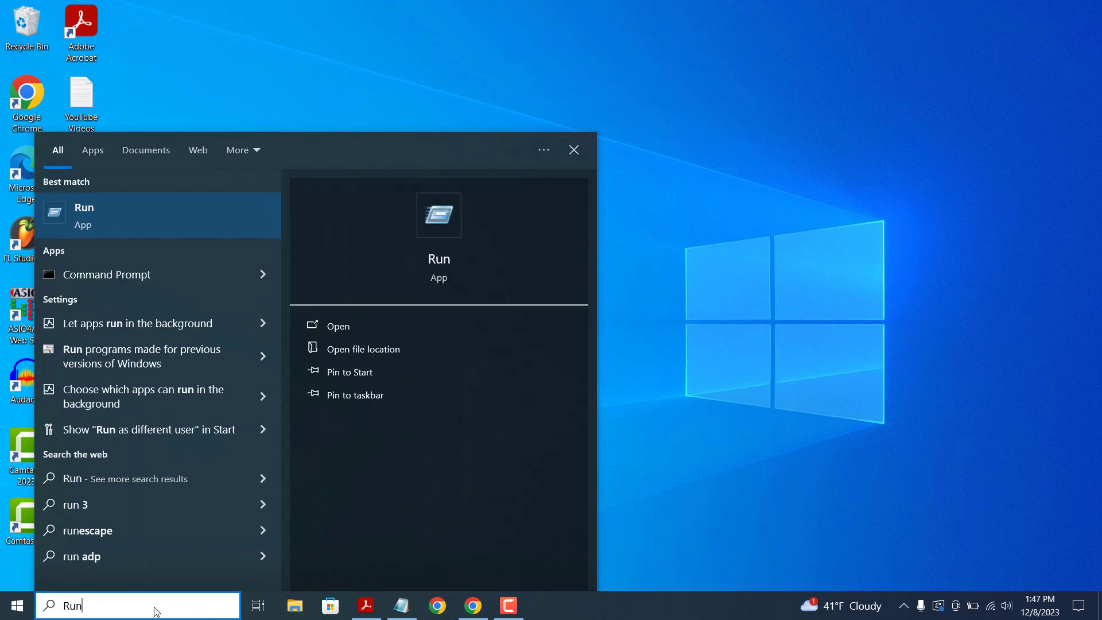
{"action": "left_click", "coordinate": [163, 223]}
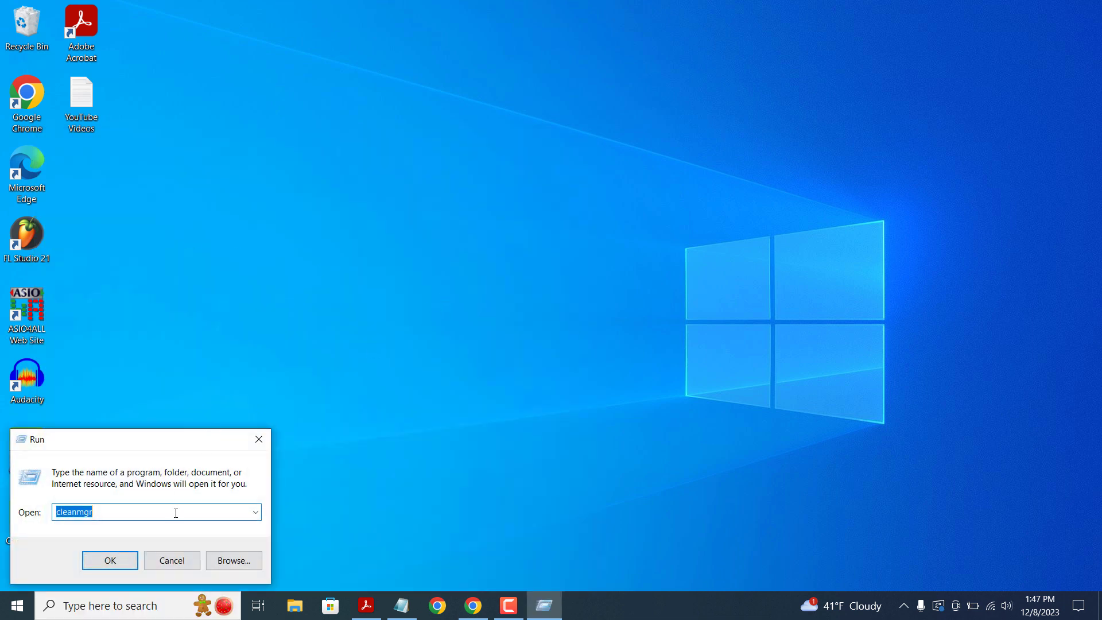
{"action": "type", "text": "prefetc"}
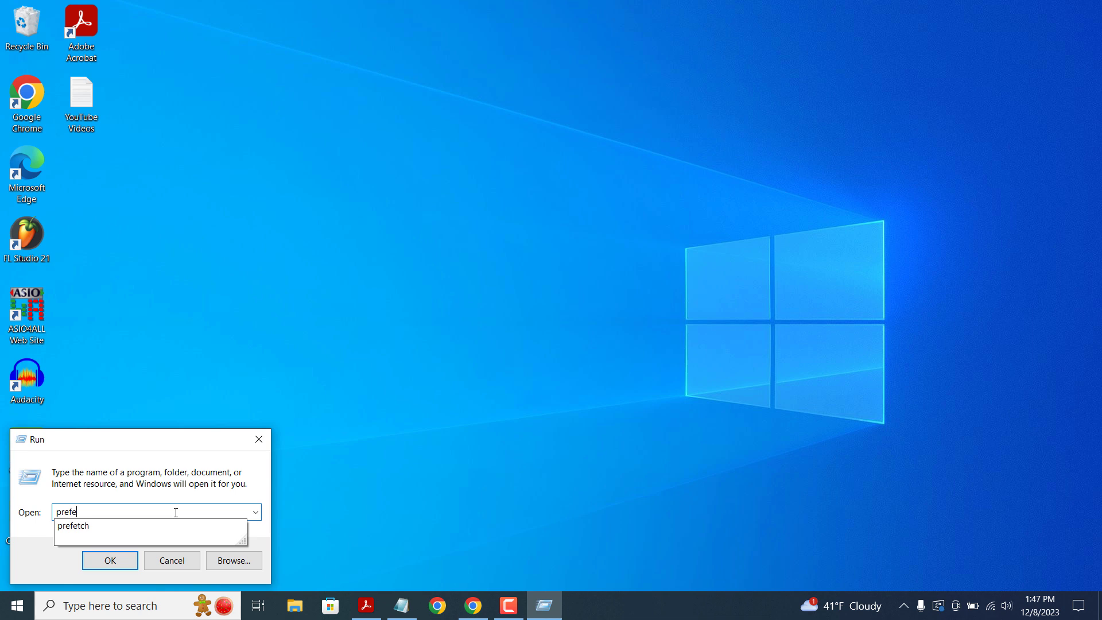
{"action": "type", "text": "h"}
{"action": "left_click", "coordinate": [112, 557]}
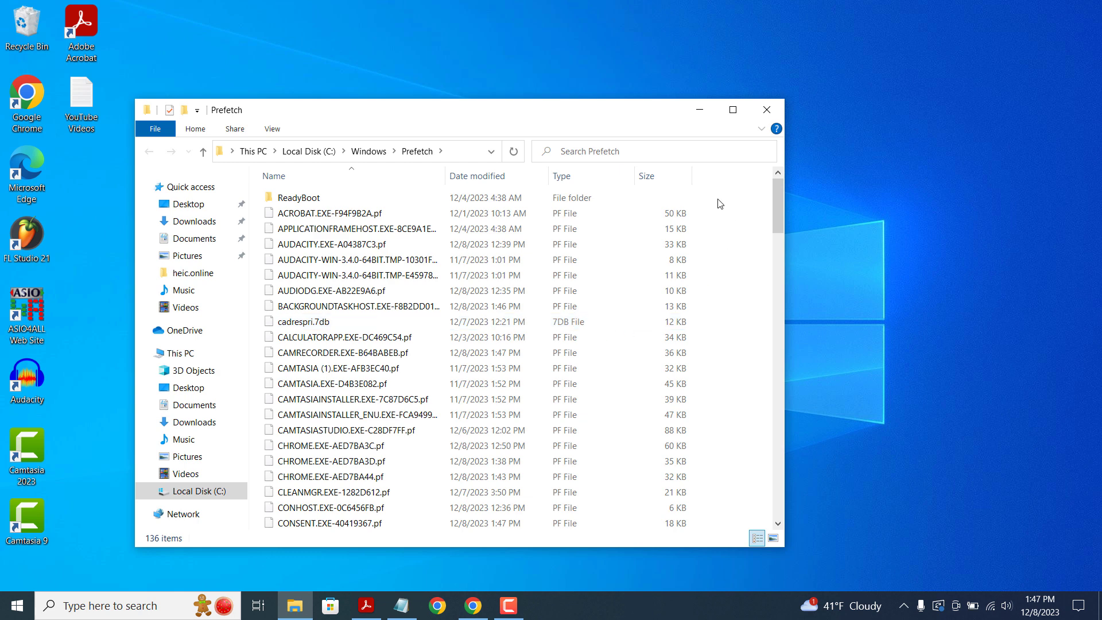
Step: Delete every Prefetch item, skipping the file in use, and close the folder window
{"action": "key", "text": "ctrl+a"}
{"action": "right_click", "coordinate": [584, 253]}
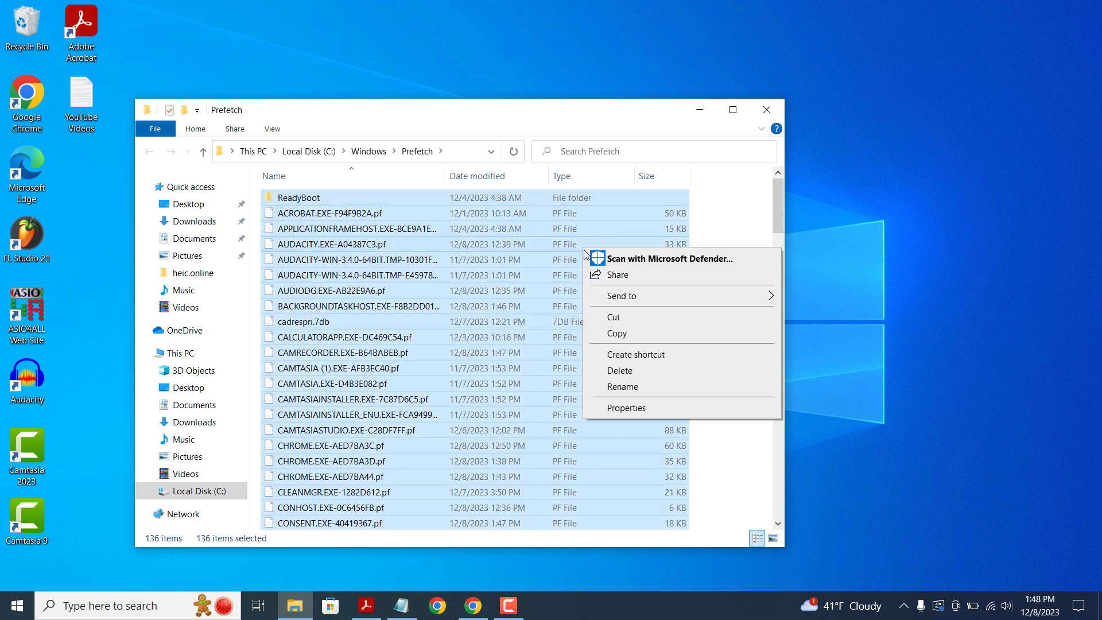
{"action": "left_click", "coordinate": [620, 370]}
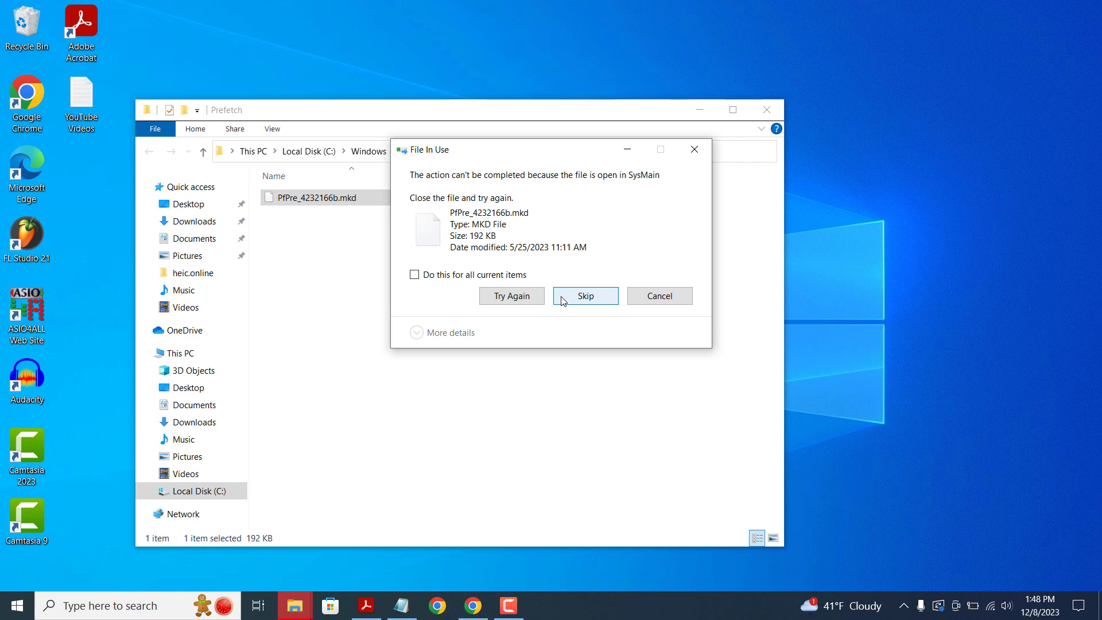
{"action": "left_click", "coordinate": [562, 297]}
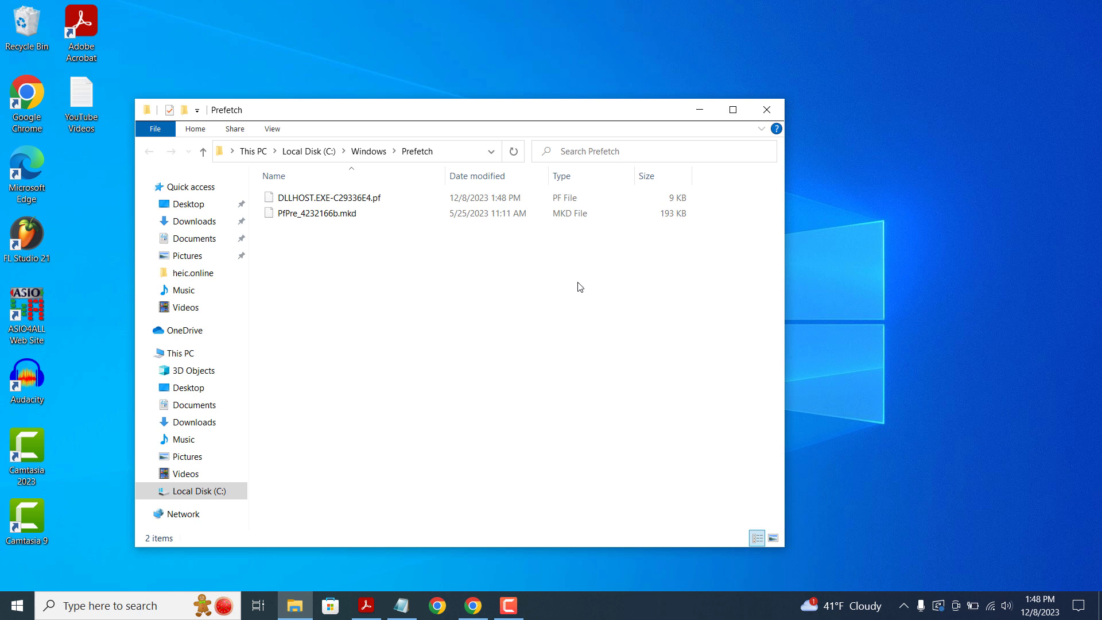
{"action": "left_click", "coordinate": [766, 110]}
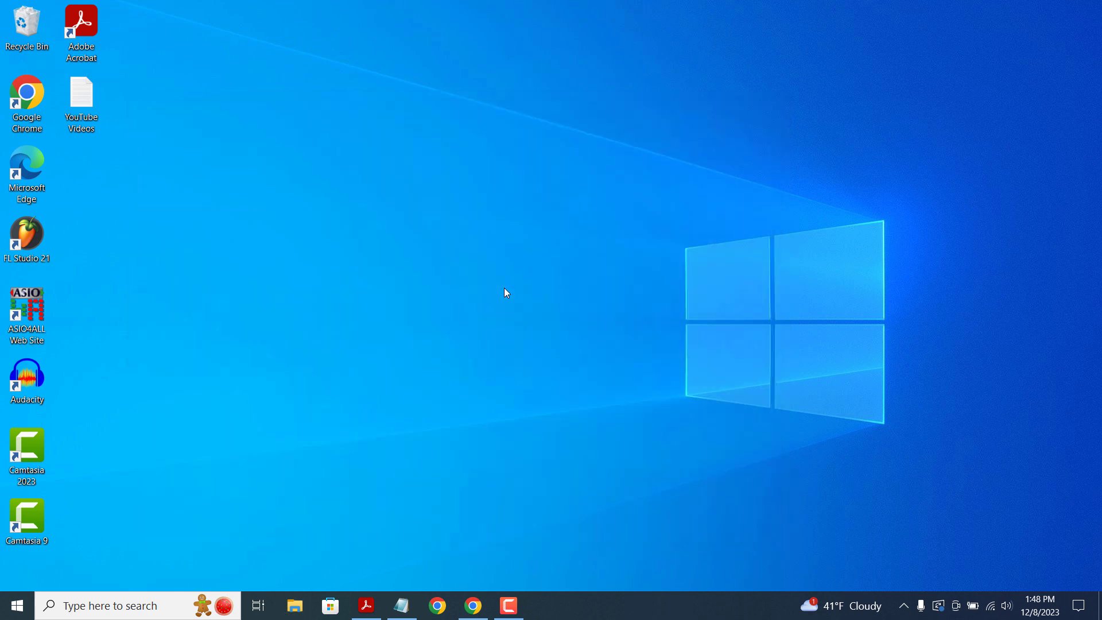
Step: Reopen Run, replace the previous command with temp, and open C:\Windows\Temp (119 items)
{"action": "left_click", "coordinate": [137, 604]}
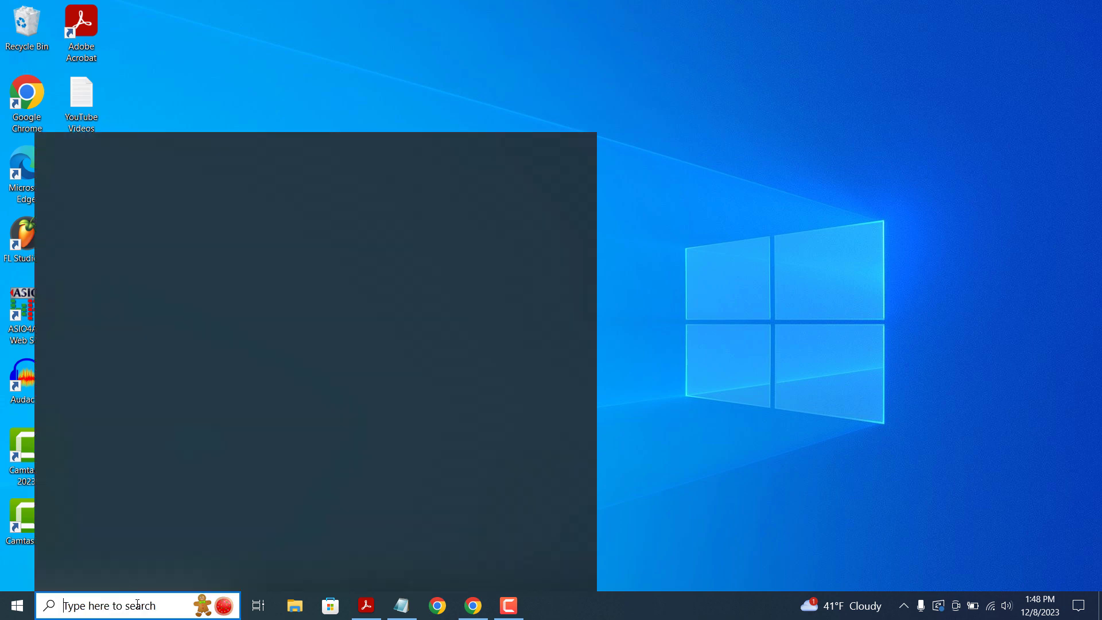
{"action": "type", "text": "Run"}
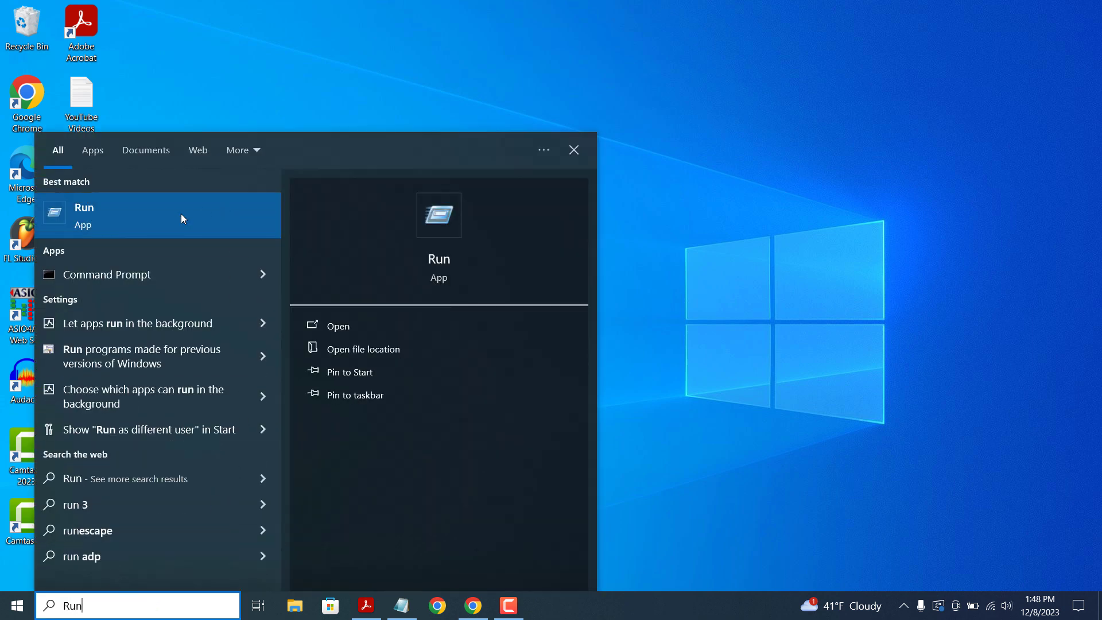
{"action": "left_click", "coordinate": [181, 214]}
{"action": "left_click", "coordinate": [196, 509]}
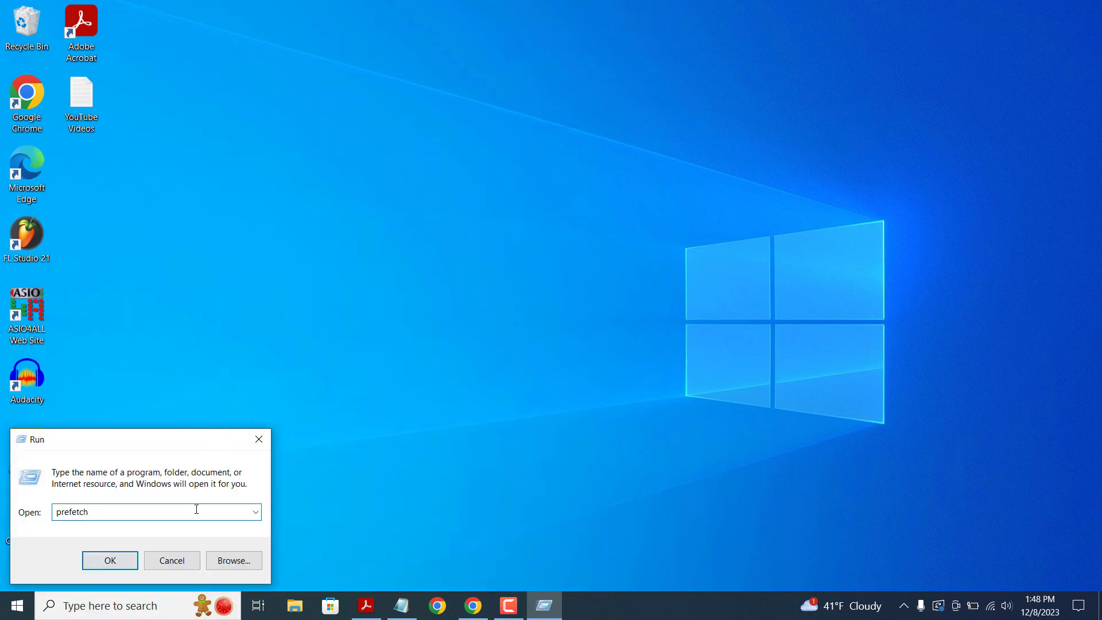
{"action": "key", "text": "BackSpace"}
{"action": "key", "text": "BackSpace"}
{"action": "key", "text": "BackSpace"}
{"action": "key", "text": "BackSpace"}
{"action": "key", "text": "BackSpace"}
{"action": "key", "text": "BackSpace"}
{"action": "key", "text": "BackSpace"}
{"action": "key", "text": "BackSpace"}
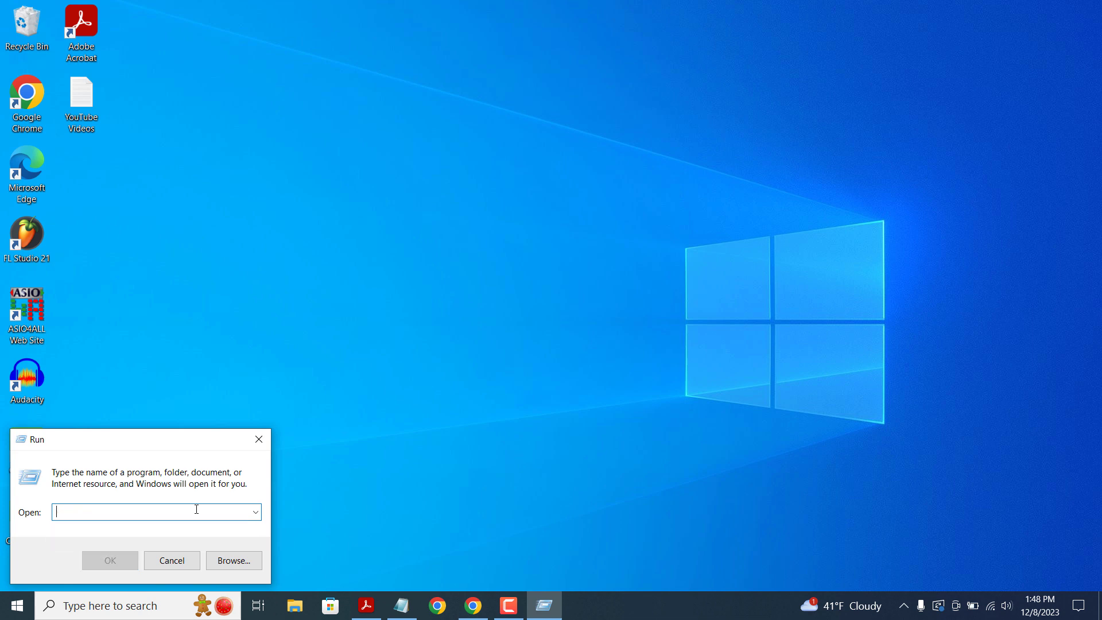
{"action": "type", "text": "temp"}
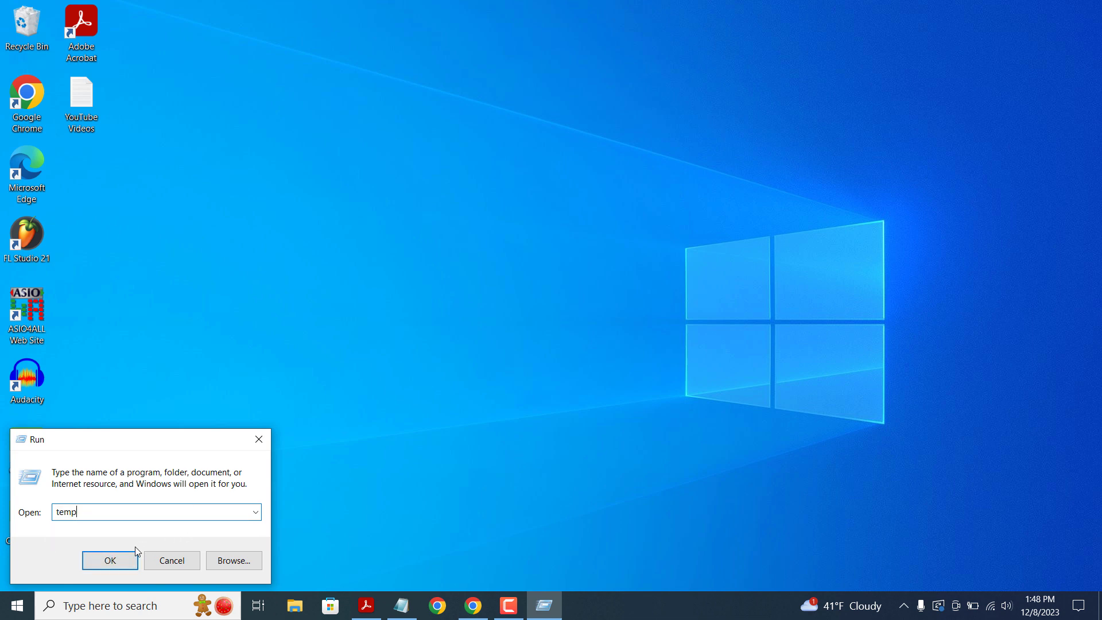
{"action": "left_click", "coordinate": [129, 560]}
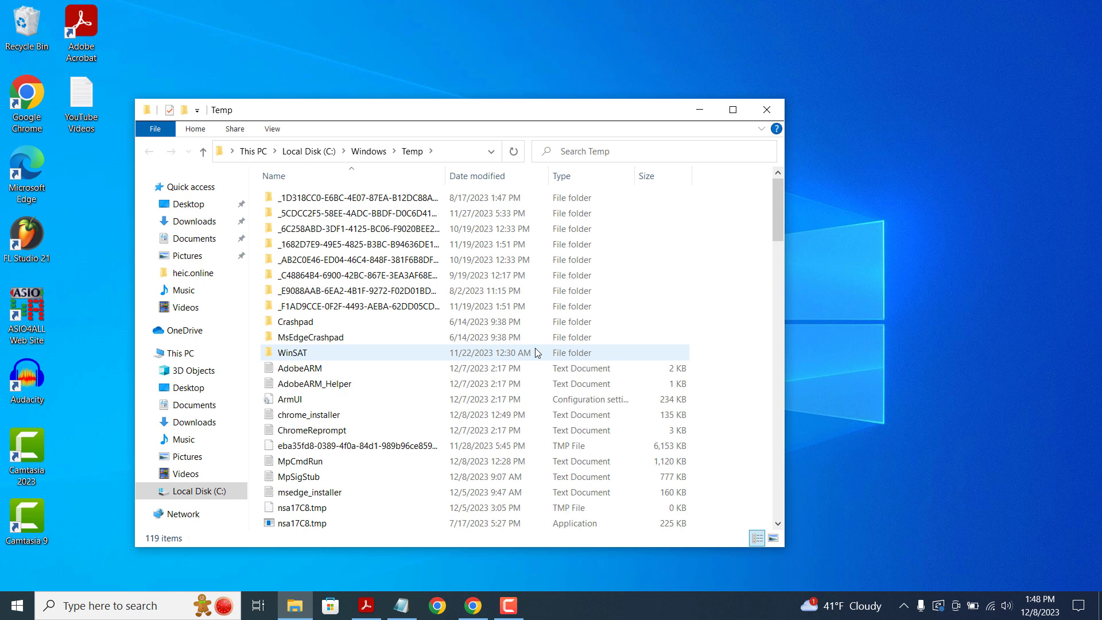
Step: Delete all 119 Windows Temp items with administrator permission for all, then close the window
{"action": "key", "text": "ctrl+a"}
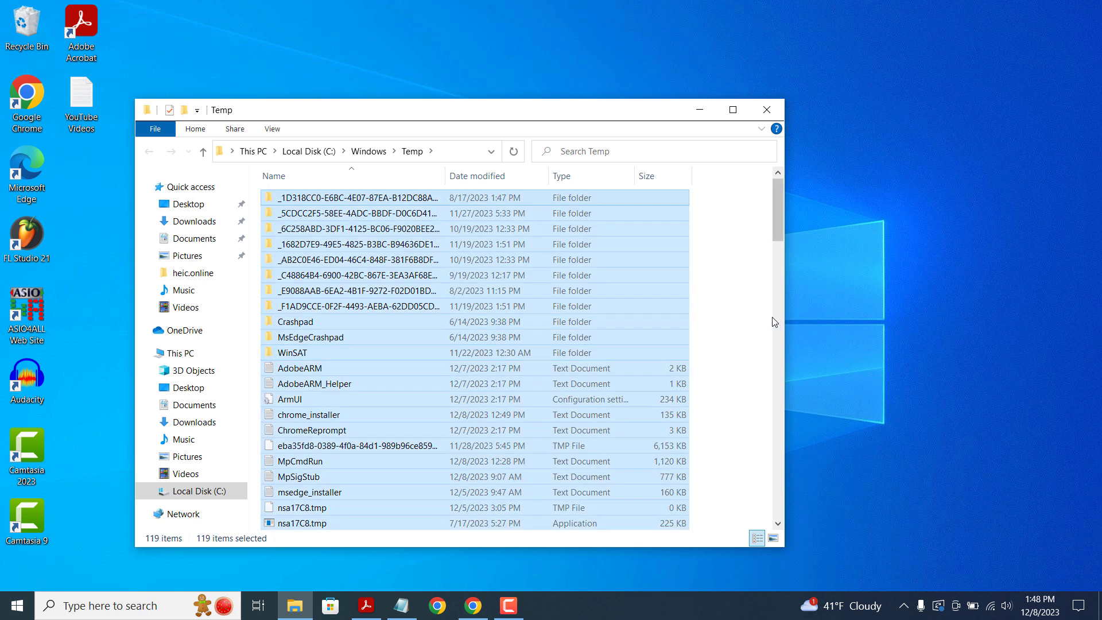
{"action": "right_click", "coordinate": [599, 292]}
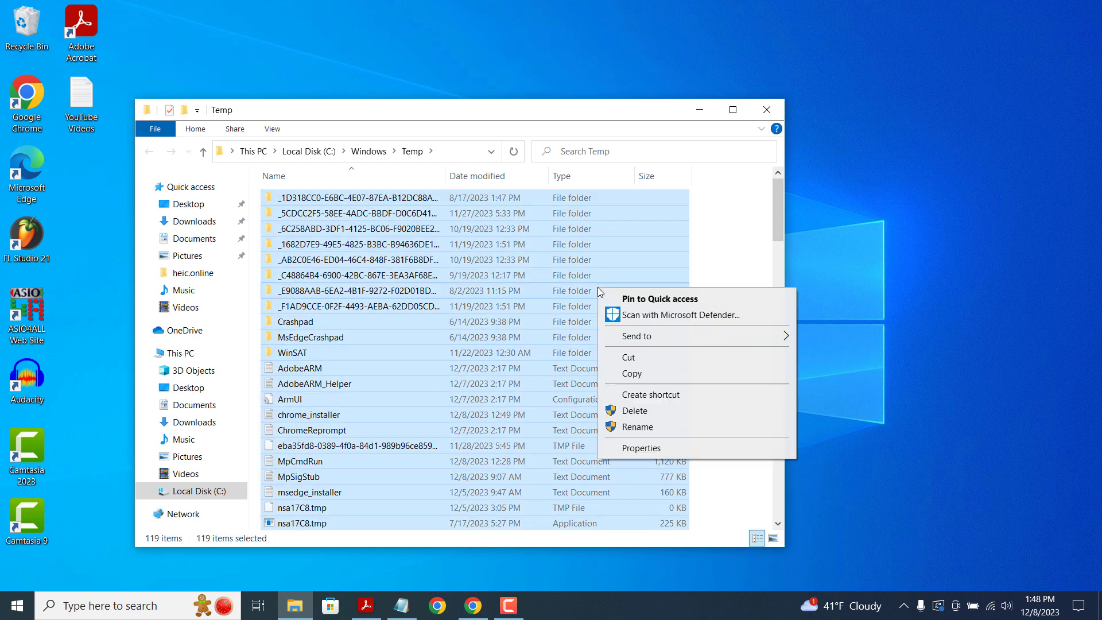
{"action": "left_click", "coordinate": [647, 410]}
{"action": "left_click", "coordinate": [510, 247]}
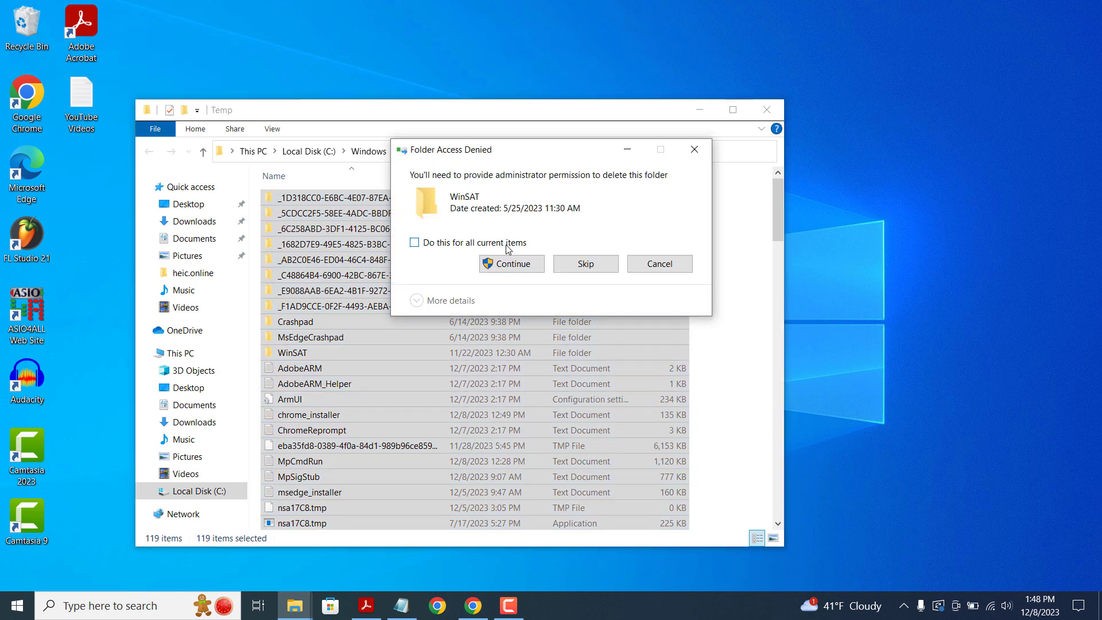
{"action": "left_click", "coordinate": [541, 270]}
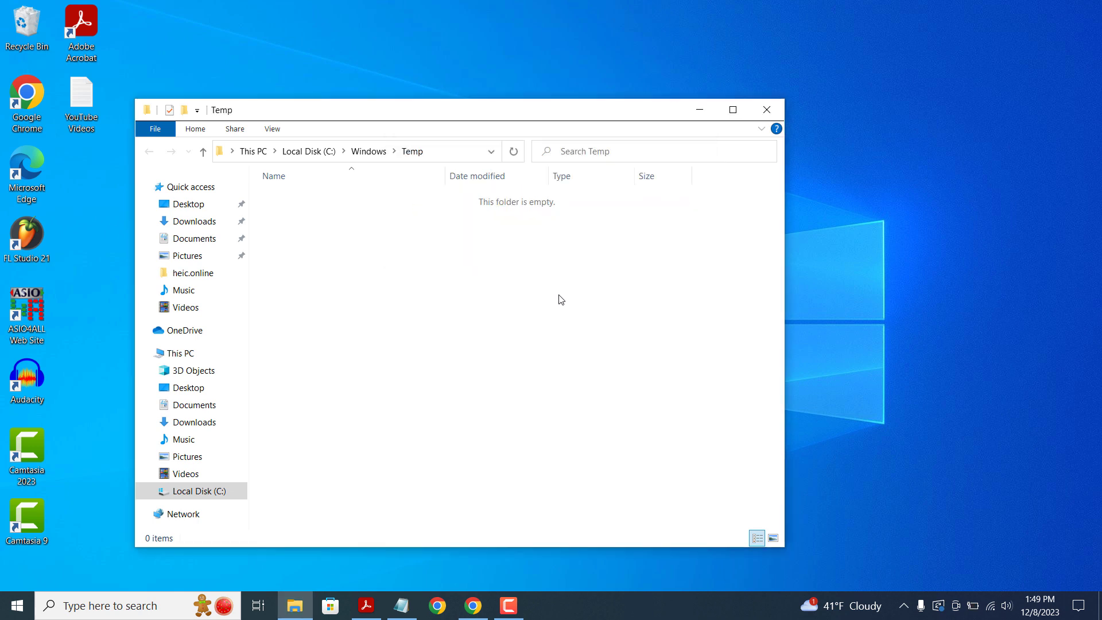
{"action": "left_click", "coordinate": [767, 110]}
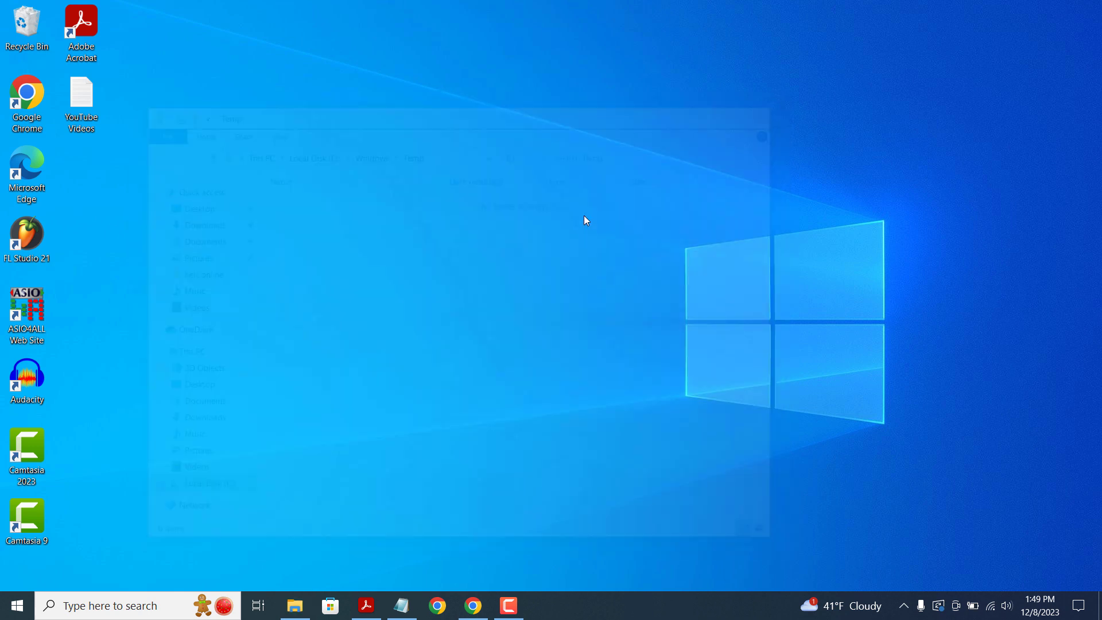
Step: Run %temp% to open the user's AppData\Local\Temp folder with 96 items
{"action": "left_click", "coordinate": [162, 596]}
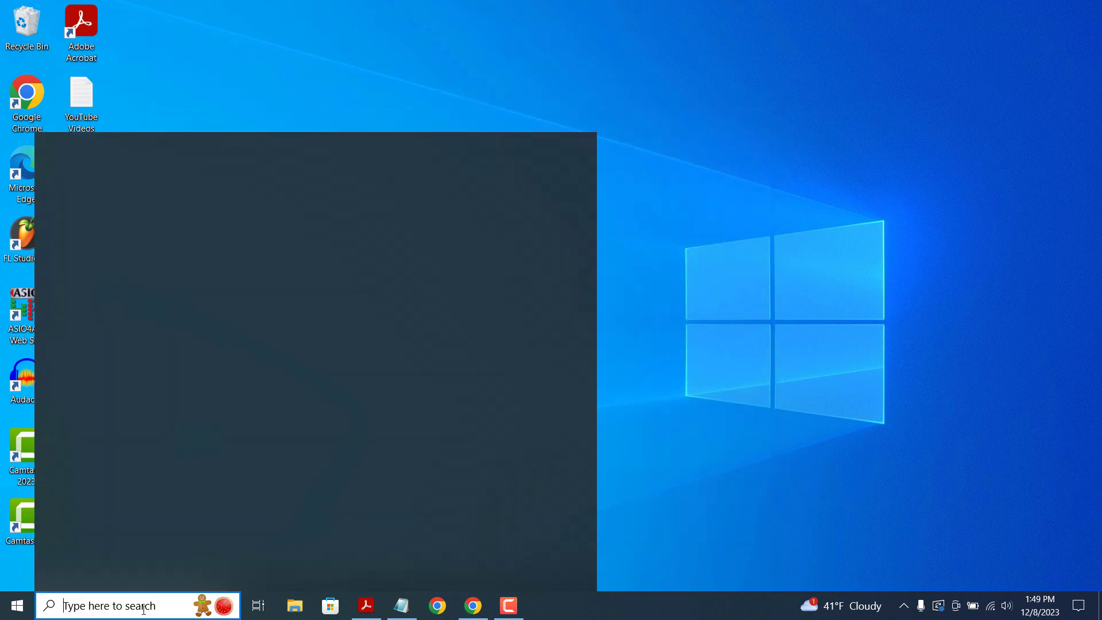
{"action": "type", "text": "Run"}
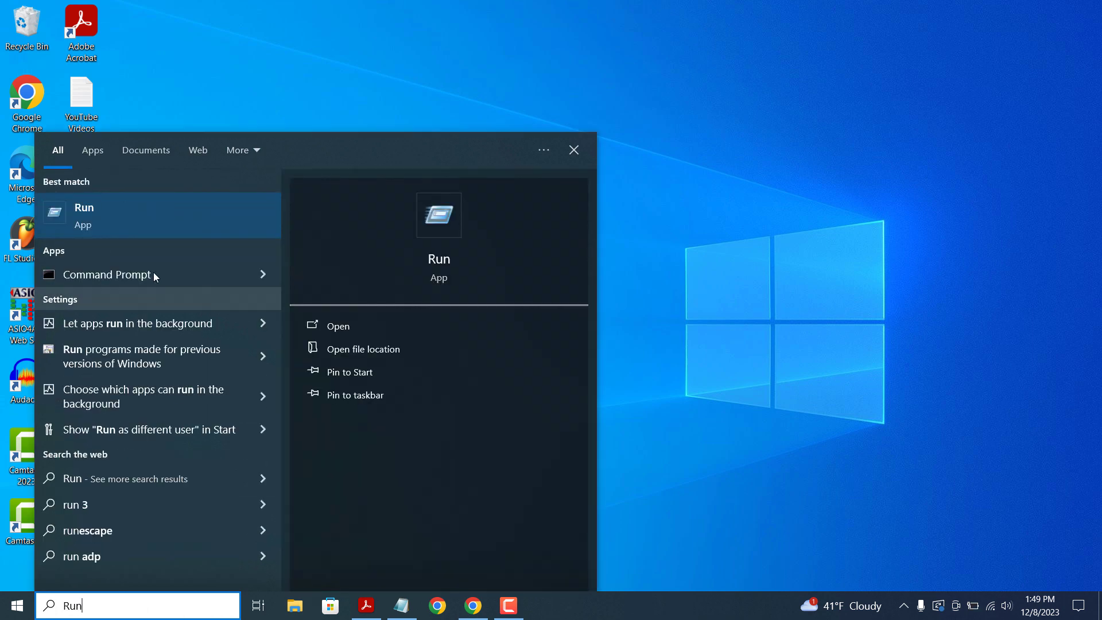
{"action": "left_click", "coordinate": [178, 233]}
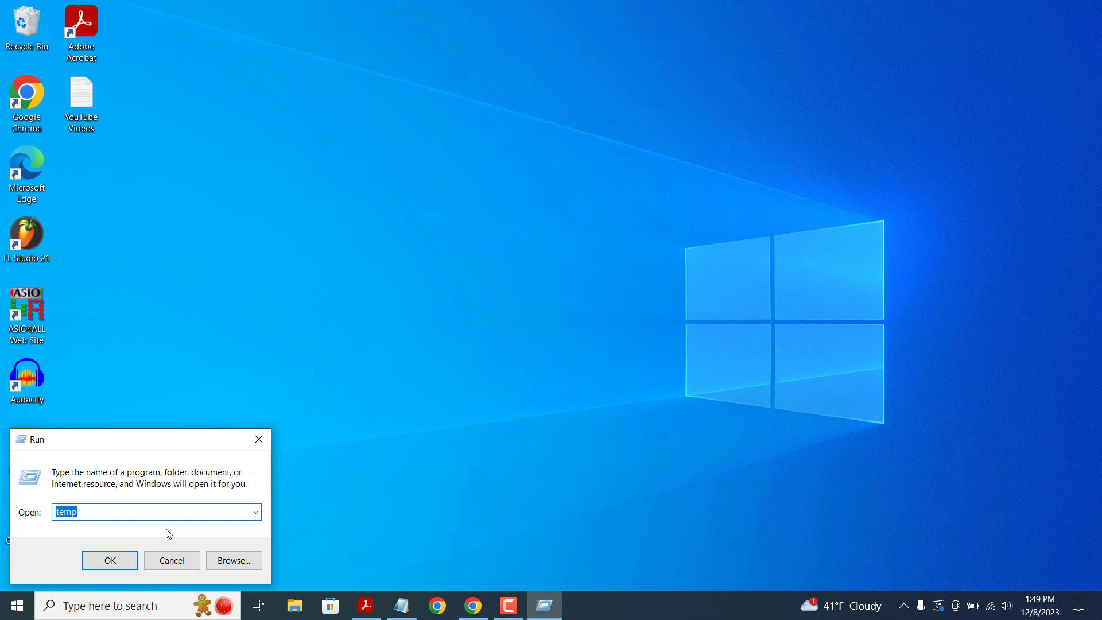
{"action": "type", "text": "%temp"}
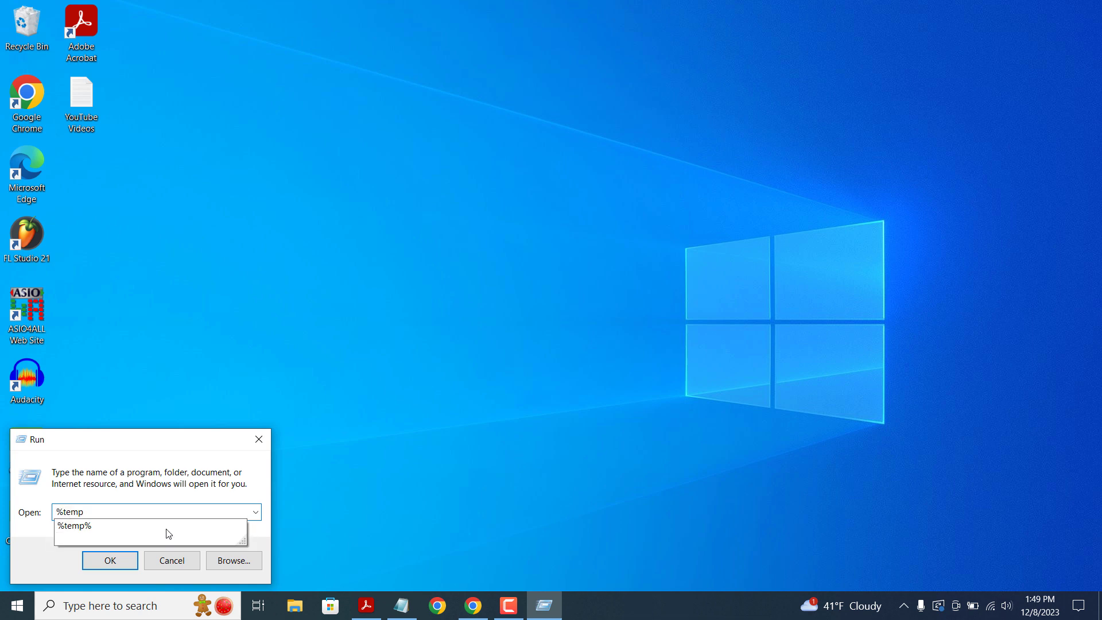
{"action": "type", "text": "%"}
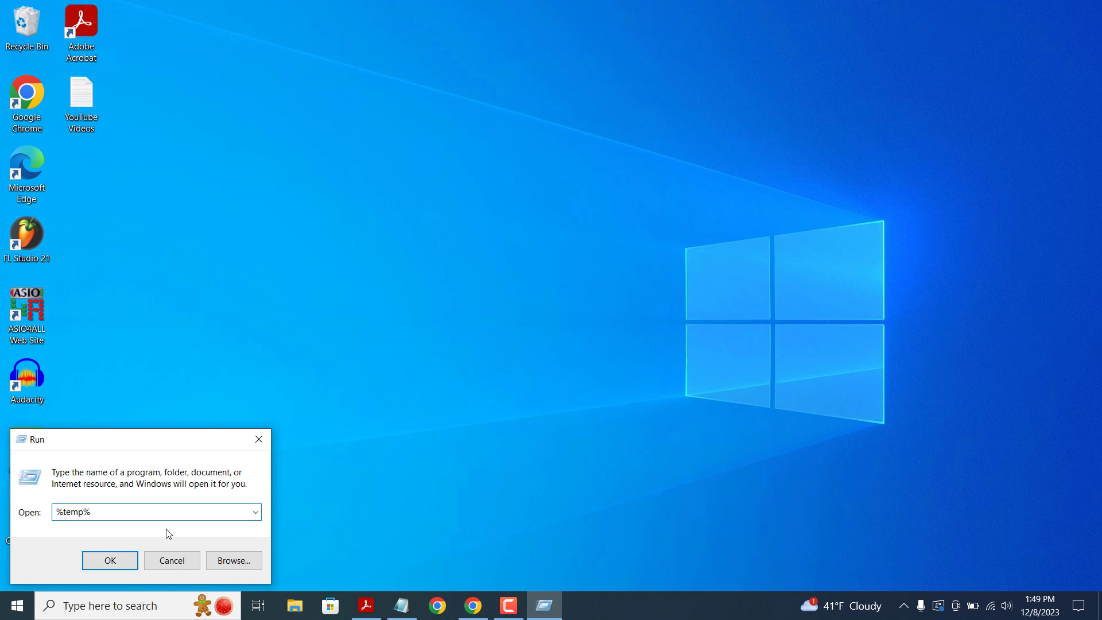
{"action": "left_click", "coordinate": [133, 565]}
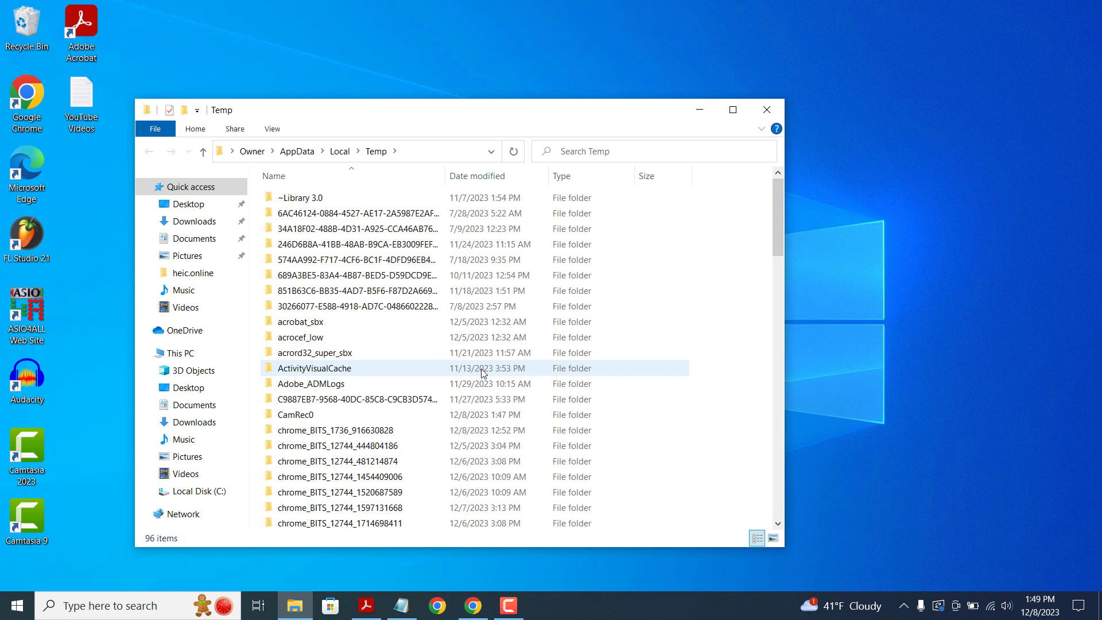
Step: Delete all user Temp items, skipping in-use ones for all, leaving 14, then close the window
{"action": "key", "text": "ctrl+a"}
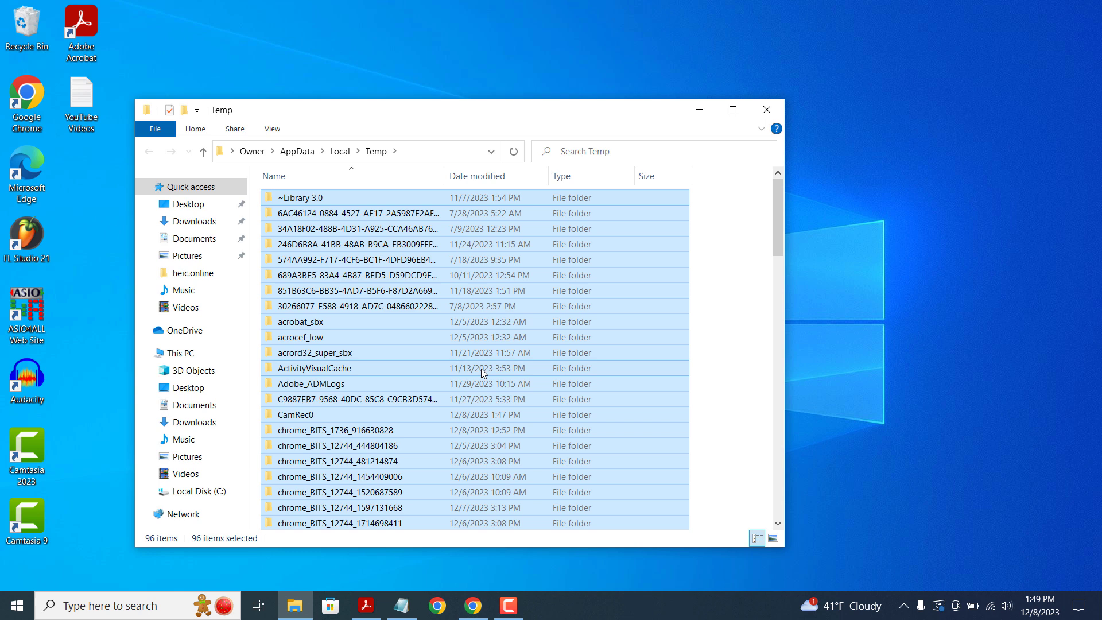
{"action": "key", "text": "Delete"}
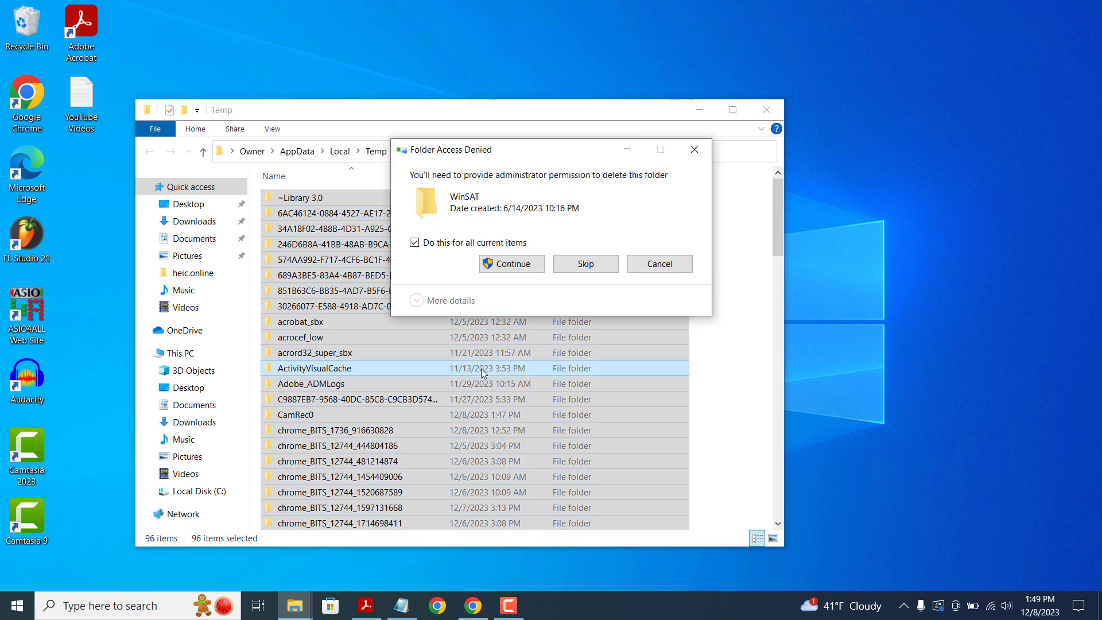
{"action": "left_click", "coordinate": [513, 264]}
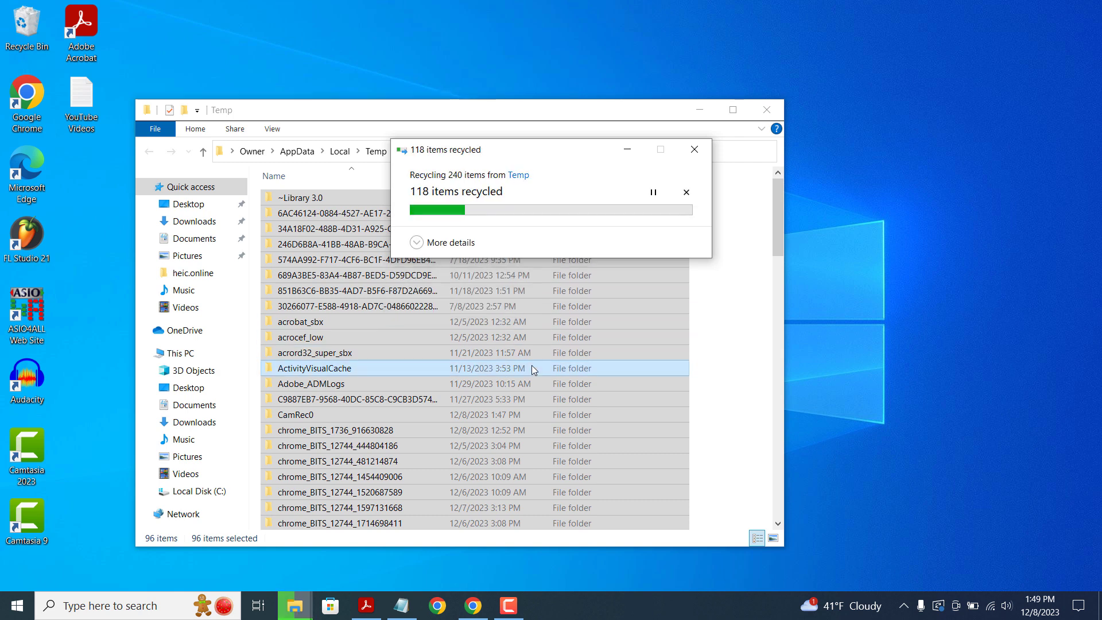
{"action": "left_click", "coordinate": [499, 278]}
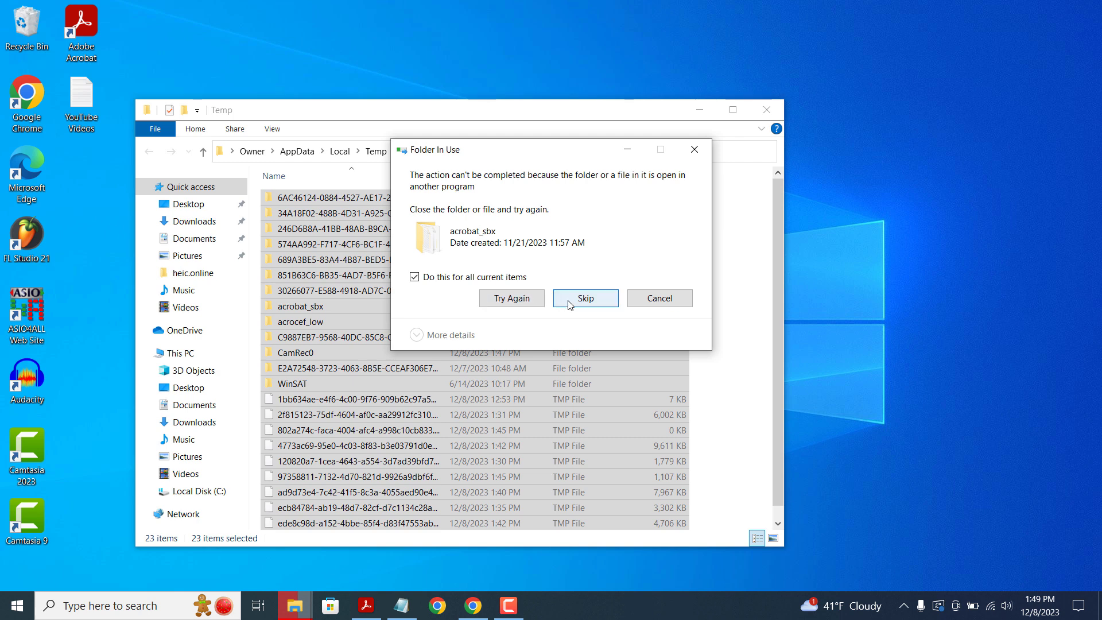
{"action": "left_click", "coordinate": [585, 299]}
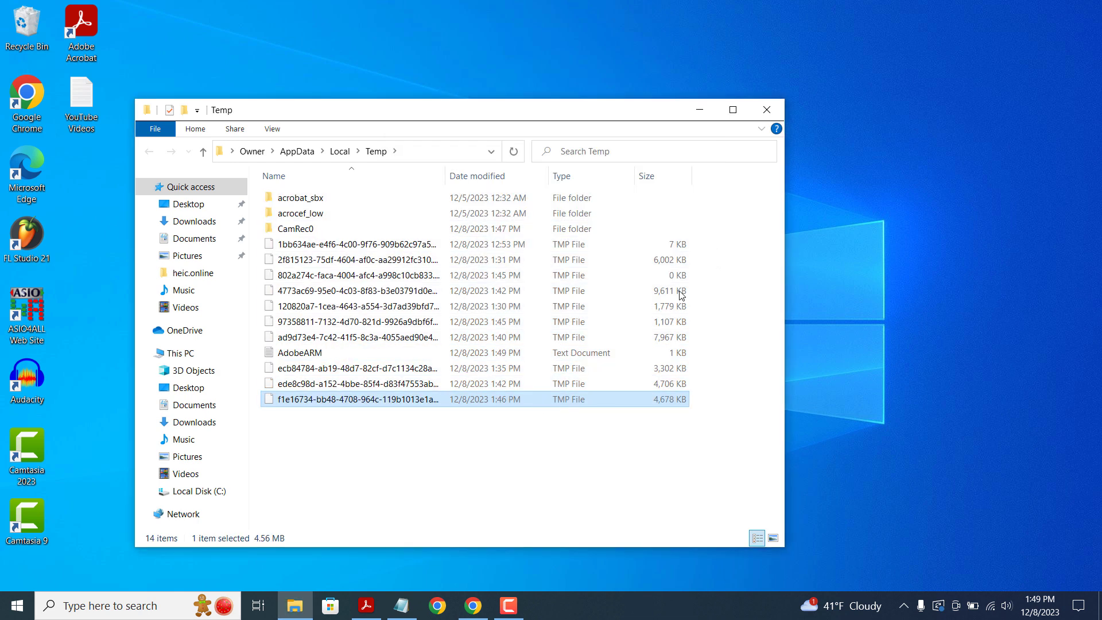
{"action": "left_click", "coordinate": [765, 110]}
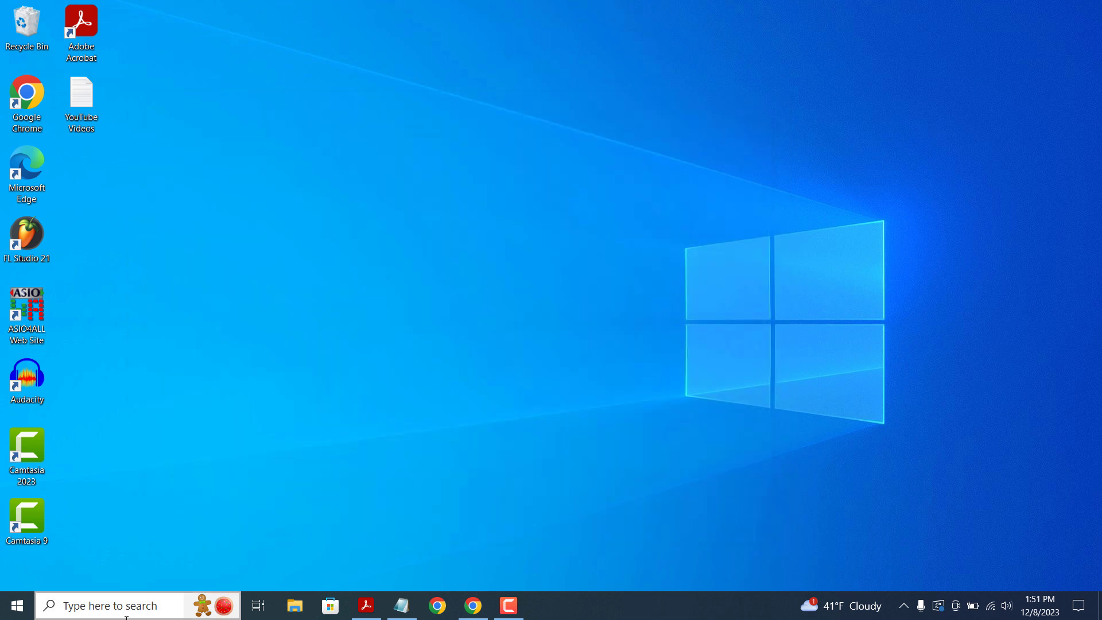
Step: Run cleanmgr to open Disk Cleanup for drive C: and move it to screen centre
{"action": "left_click", "coordinate": [109, 605]}
{"action": "type", "text": "Run"}
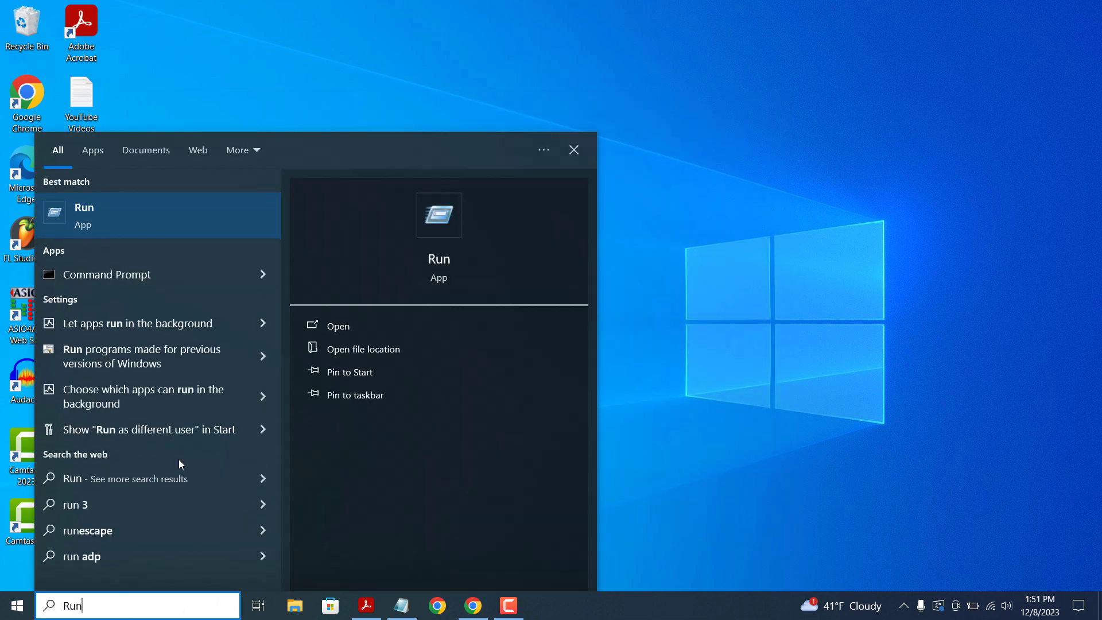
{"action": "left_click", "coordinate": [216, 215]}
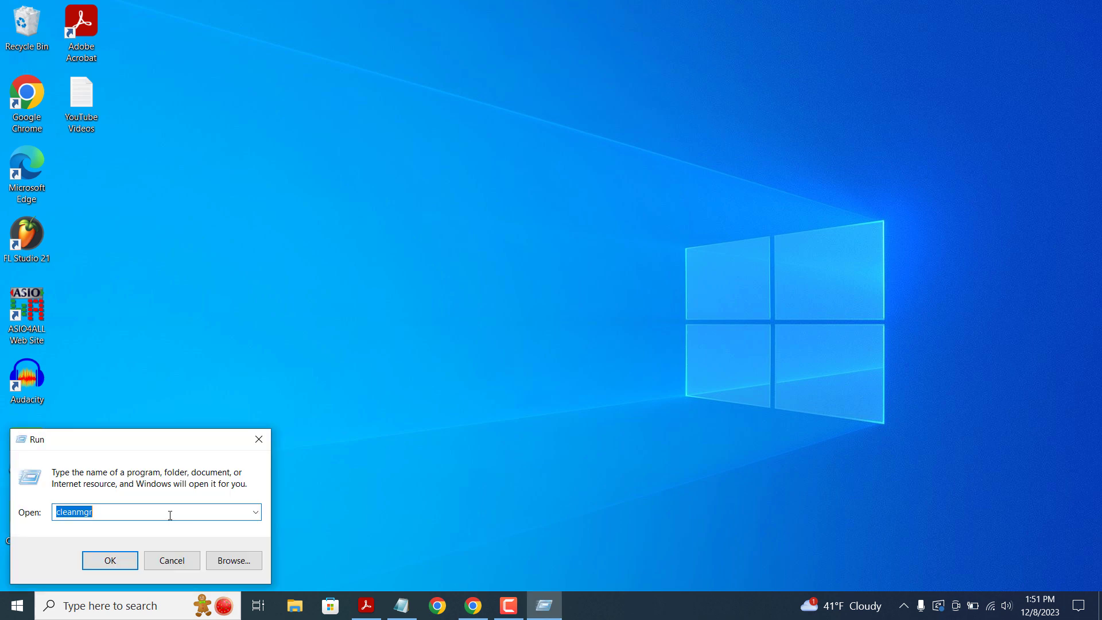
{"action": "type", "text": "cleanmgr"}
{"action": "left_click", "coordinate": [131, 561]}
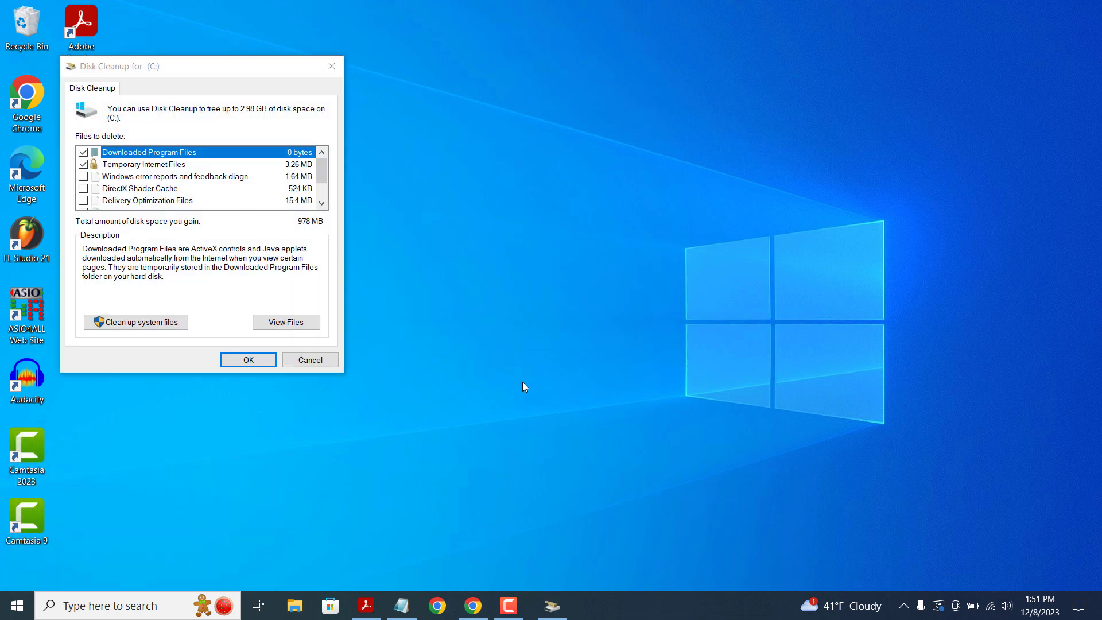
{"action": "left_click_drag", "start_coordinate": [226, 74], "coordinate": [591, 137]}
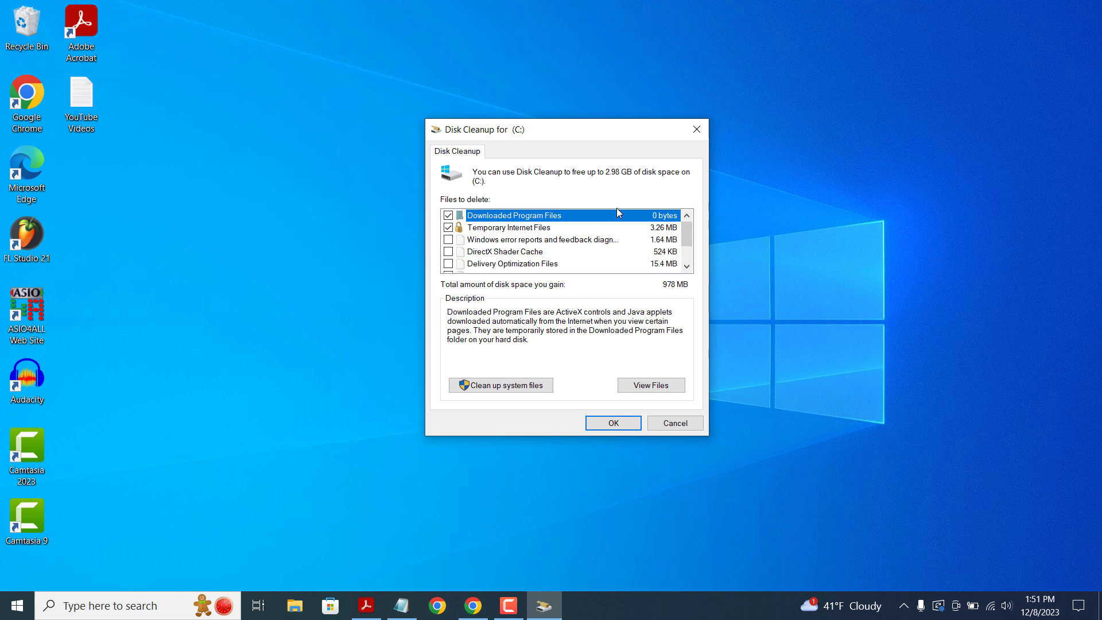
Step: Tick Windows error reports, DirectX Shader Cache, Delivery Optimization Files and Recycle Bin
{"action": "left_click", "coordinate": [448, 240]}
{"action": "left_click", "coordinate": [448, 251]}
{"action": "left_click", "coordinate": [448, 264]}
{"action": "scroll", "coordinate": [475, 265], "scroll_direction": "down", "scroll_amount": 1}
{"action": "left_click", "coordinate": [448, 240]}
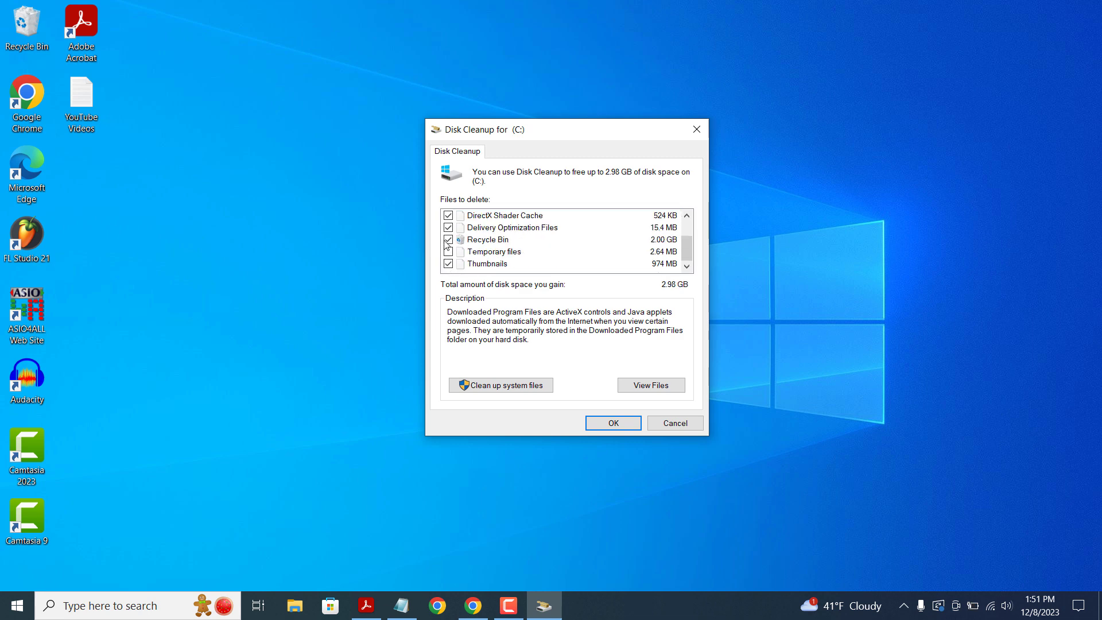
{"action": "scroll", "coordinate": [505, 260], "scroll_direction": "up", "scroll_amount": 1}
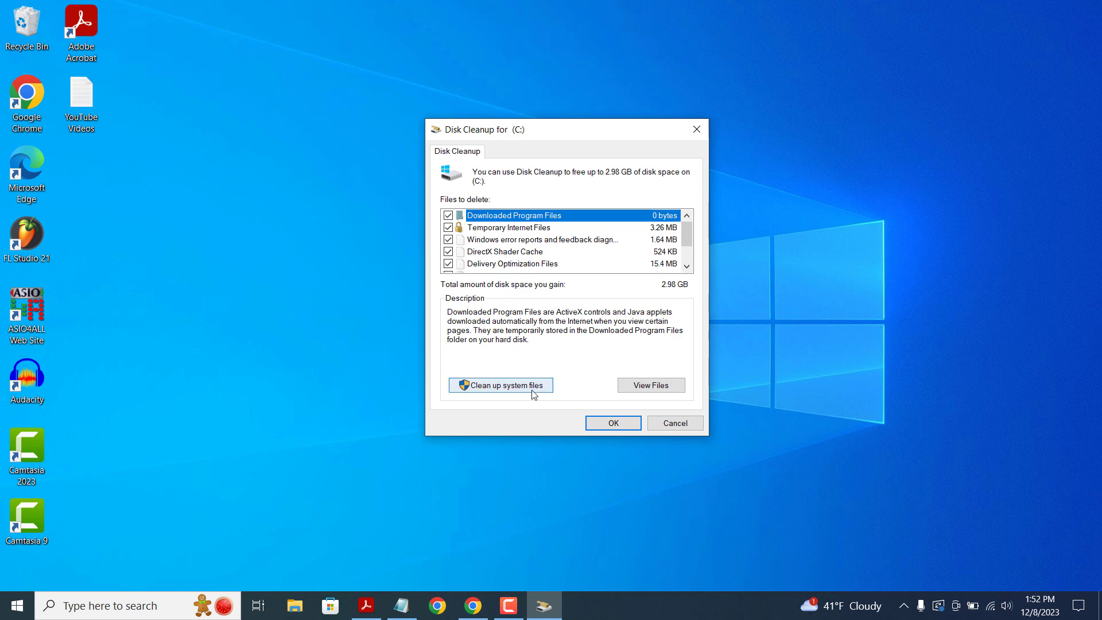
Step: Rescan with system files included (6.62 GB freeable), then permanently delete the selected files
{"action": "left_click", "coordinate": [500, 384]}
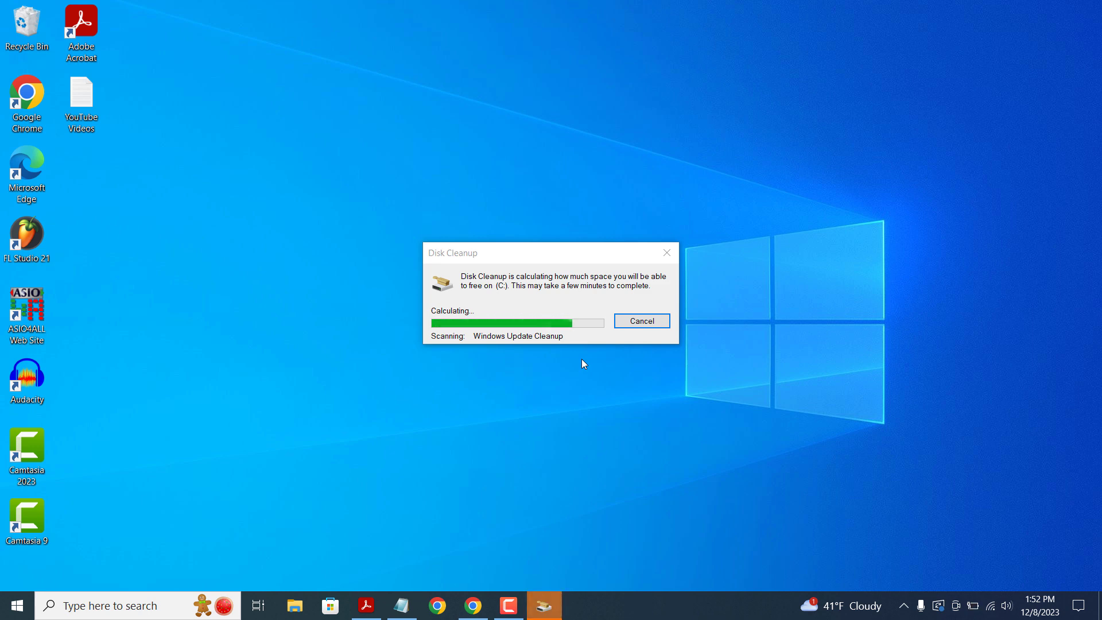
{"action": "left_click_drag", "start_coordinate": [215, 82], "coordinate": [538, 152]}
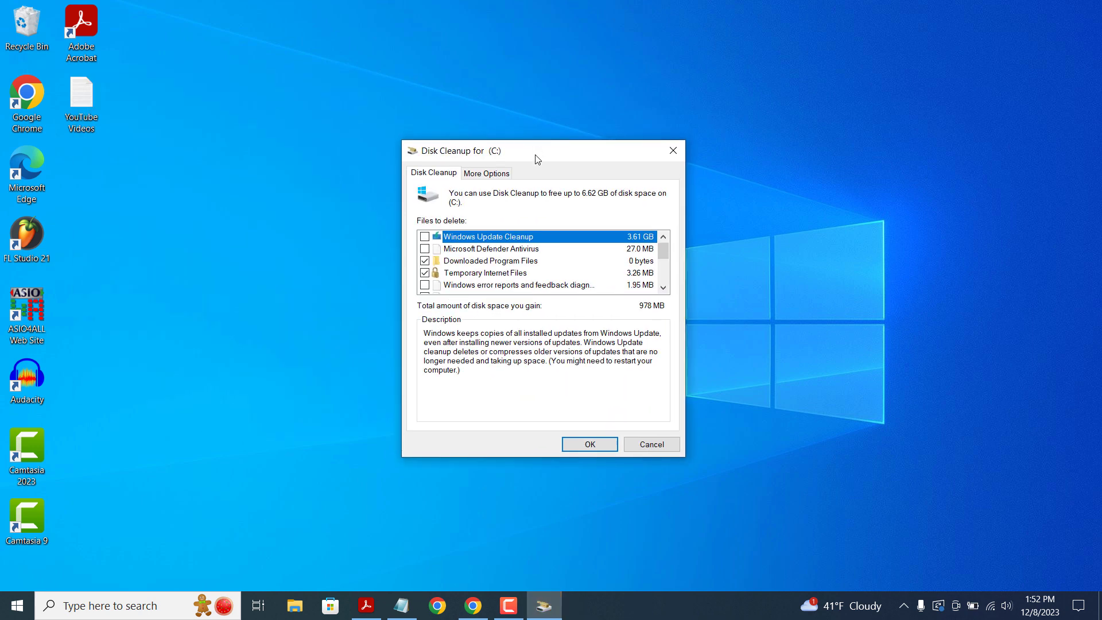
{"action": "left_click", "coordinate": [588, 447]}
{"action": "left_click", "coordinate": [575, 312]}
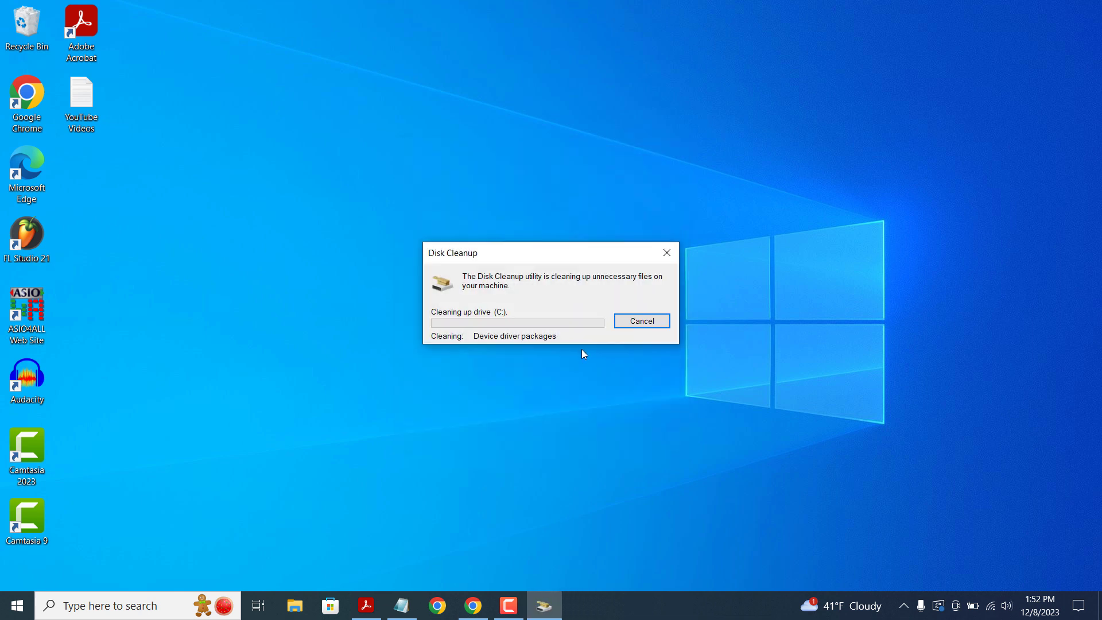